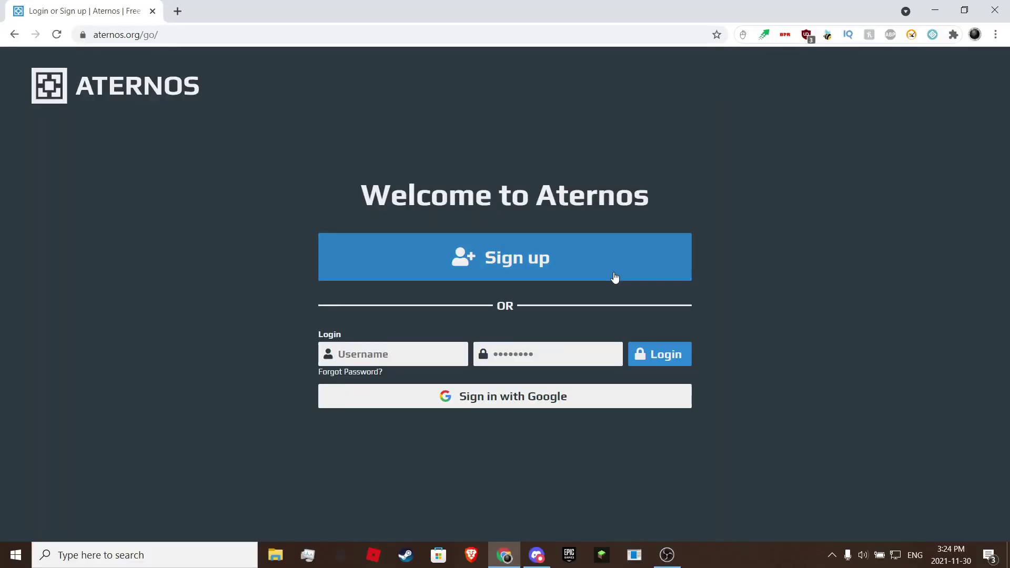
Step: Start an Aternos sign-up with a username, accepting the terms of service and privacy policy
click(452, 264)
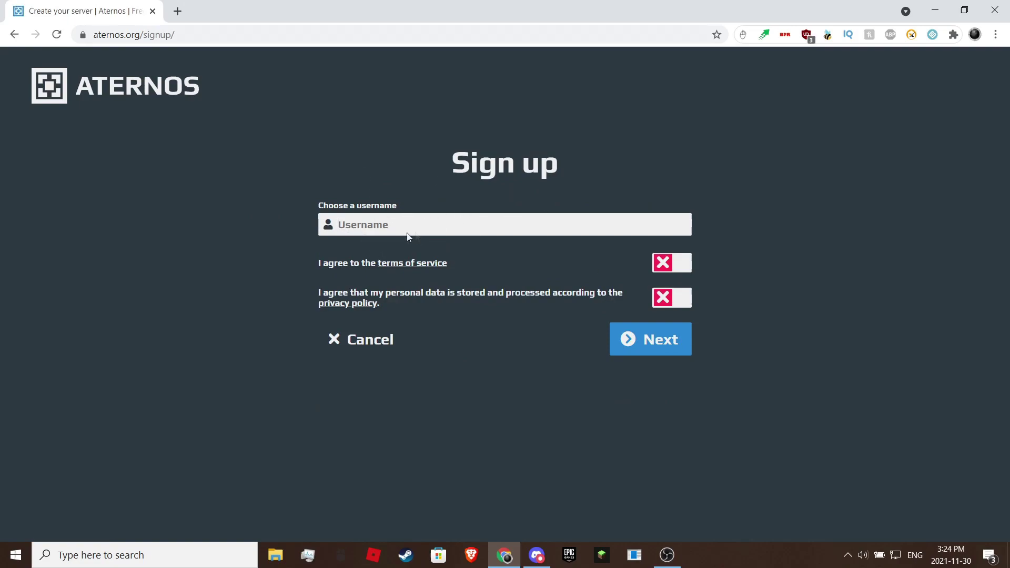
text(oopasifh99423333)
click(505, 263)
click(679, 298)
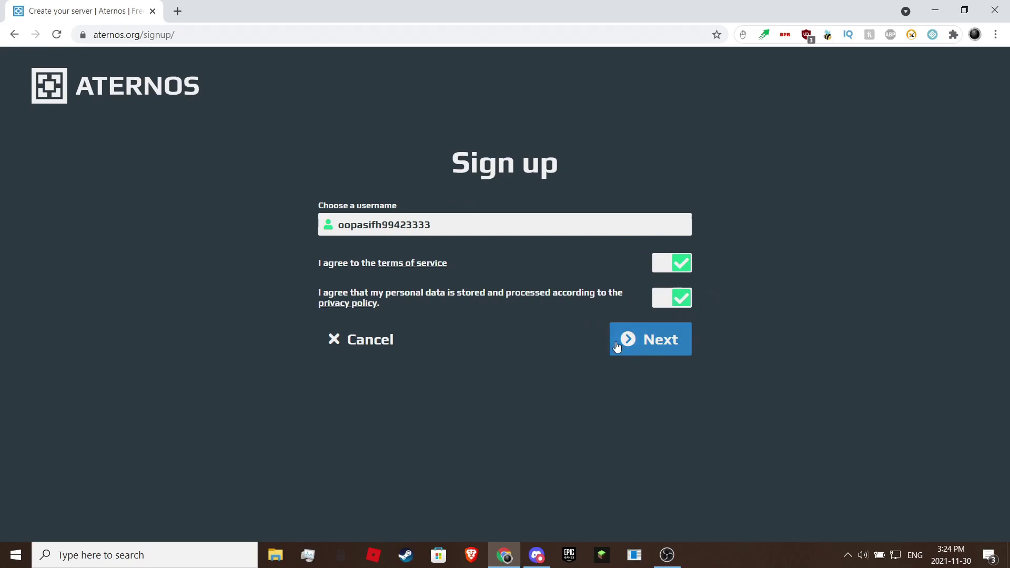
click(617, 343)
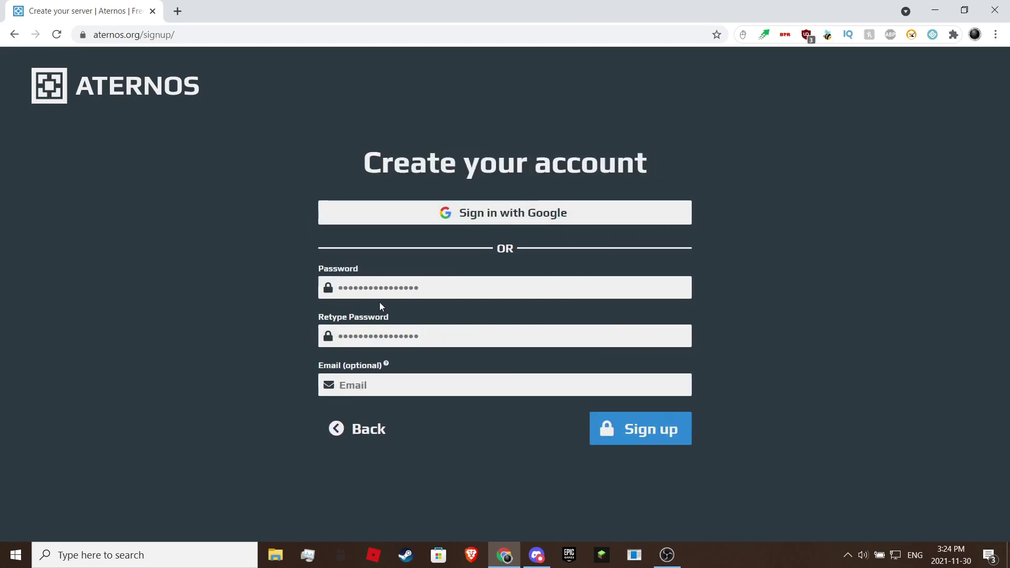
Step: Enter and confirm the account password, then submit the registration
click(377, 286)
click(390, 337)
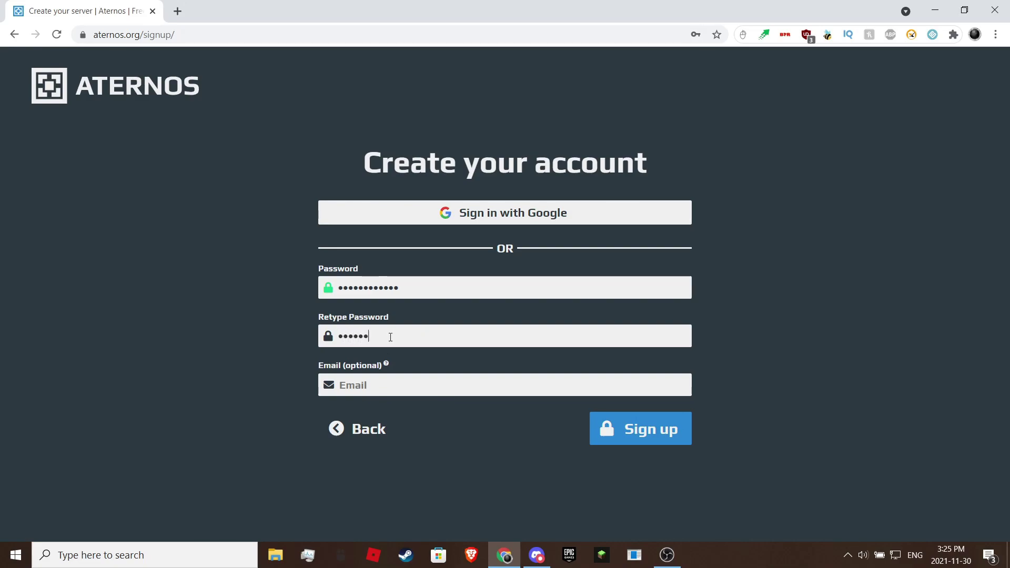
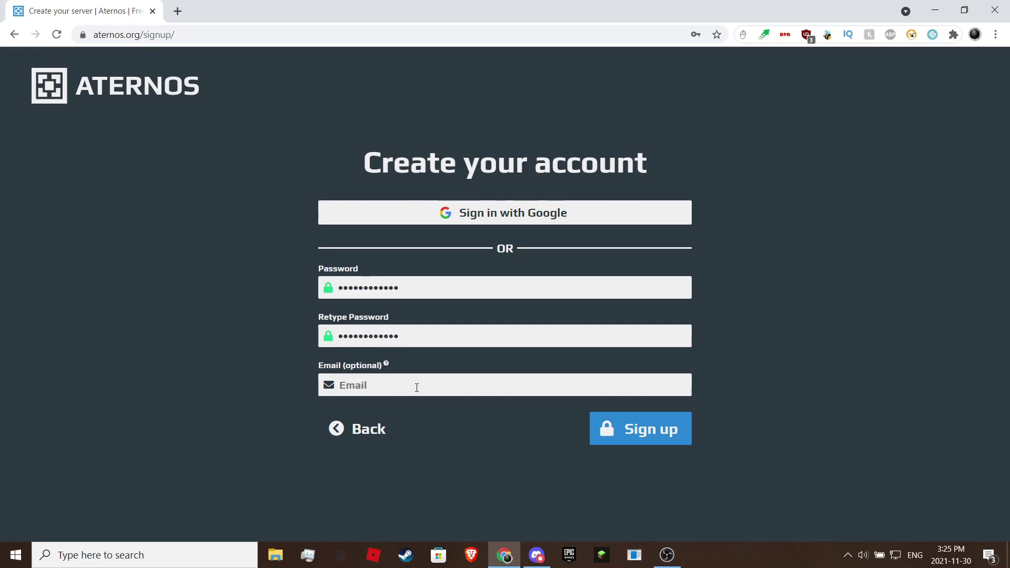
click(649, 432)
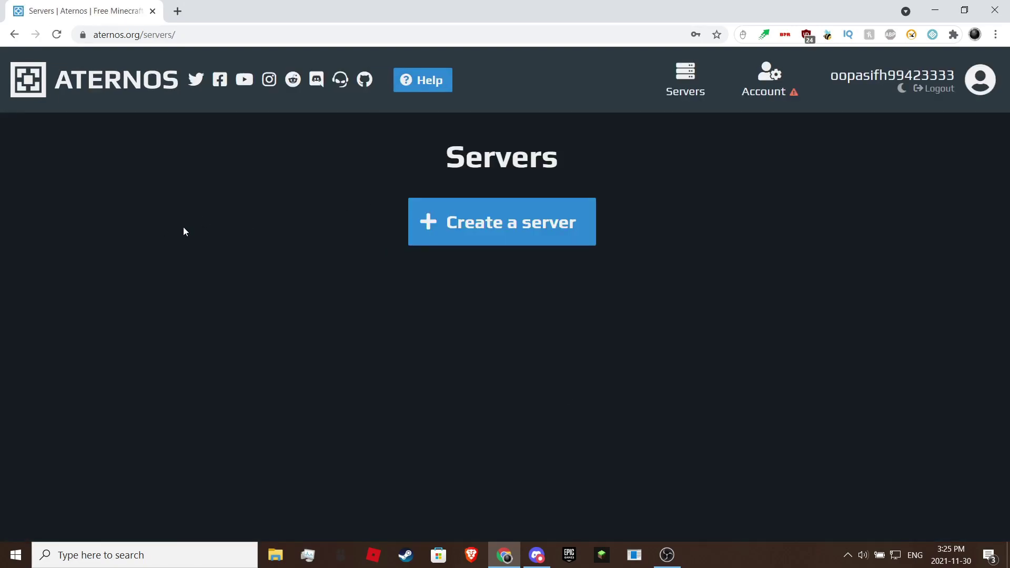
Step: Create a Java Edition server with the address cannonballstudios.aternos.me
click(509, 229)
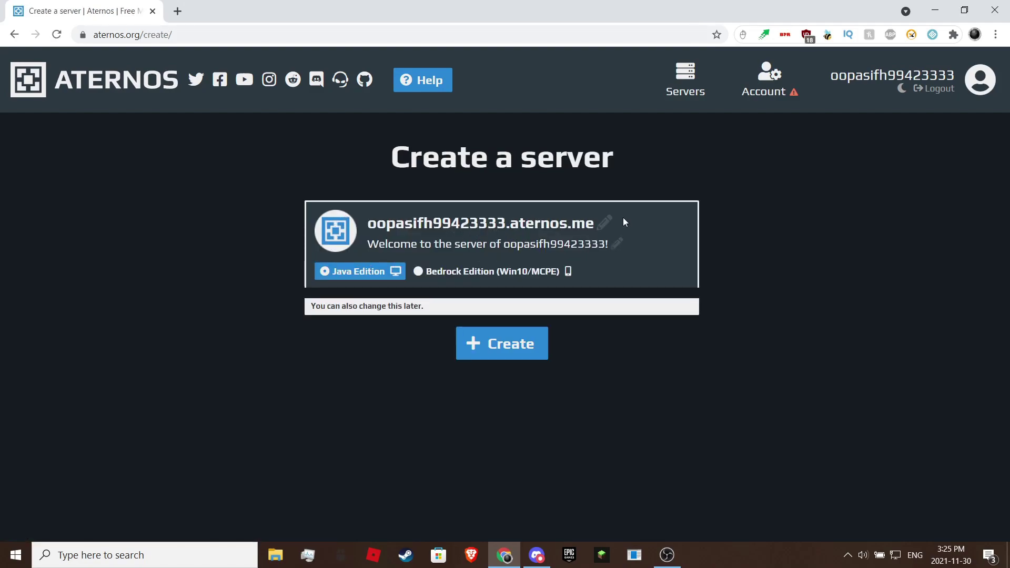
click(606, 222)
double_click(438, 217)
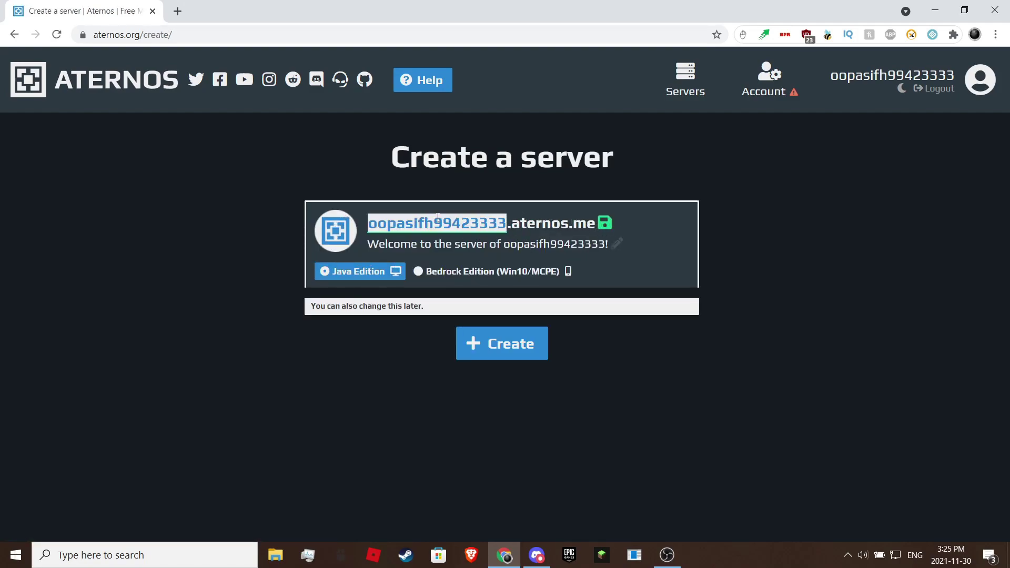
text(cannonballstudios)
key(Return)
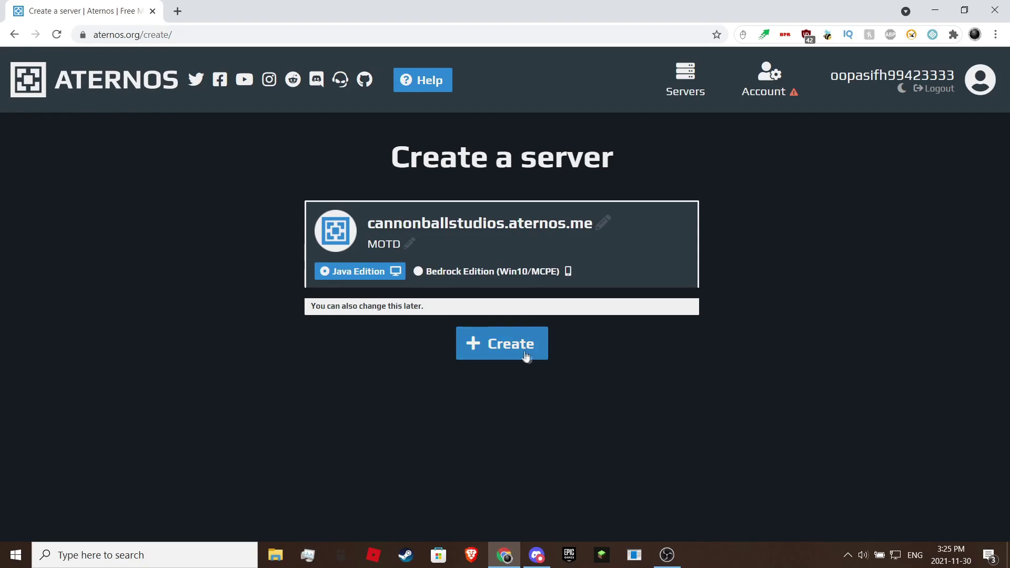
click(524, 353)
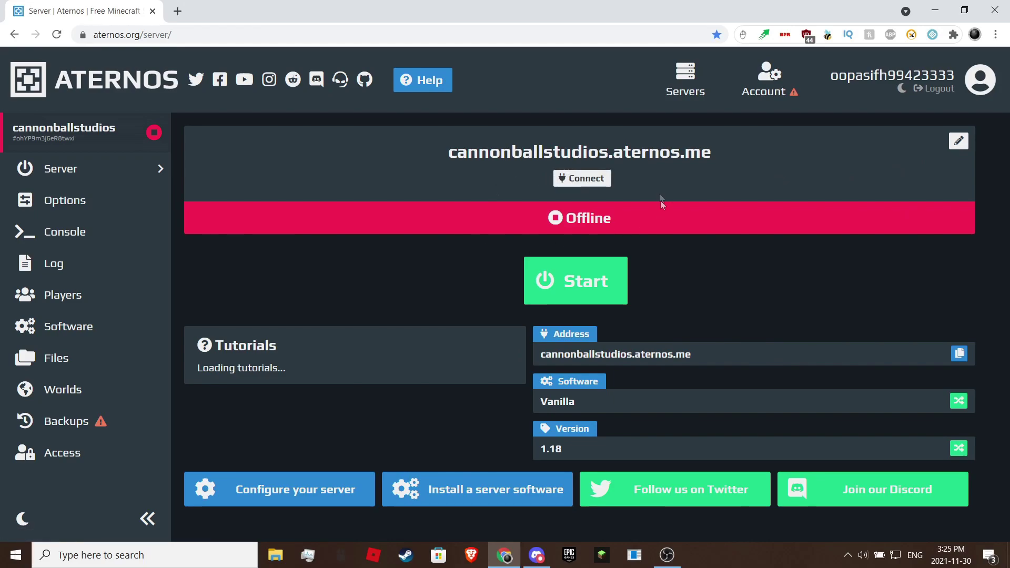
Step: Check the connection details, install Paper/Bukkit 1.18, then go to Options
click(581, 178)
click(541, 221)
click(954, 448)
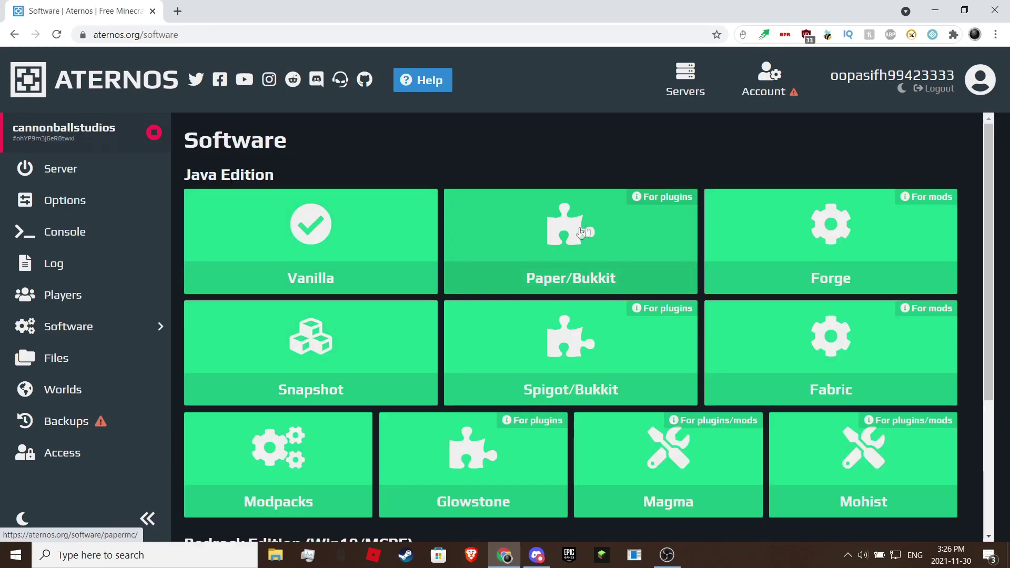
click(578, 247)
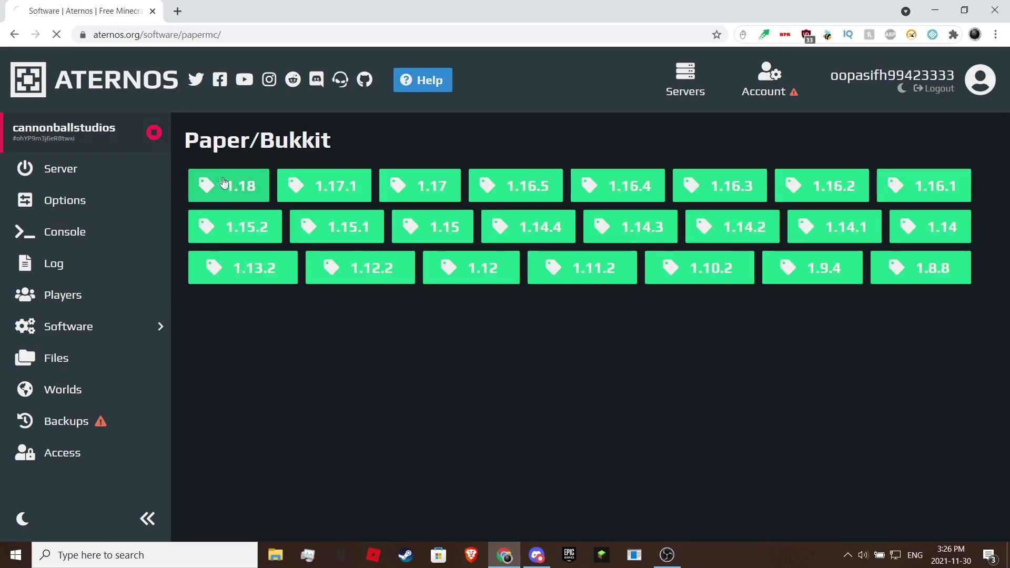
click(210, 184)
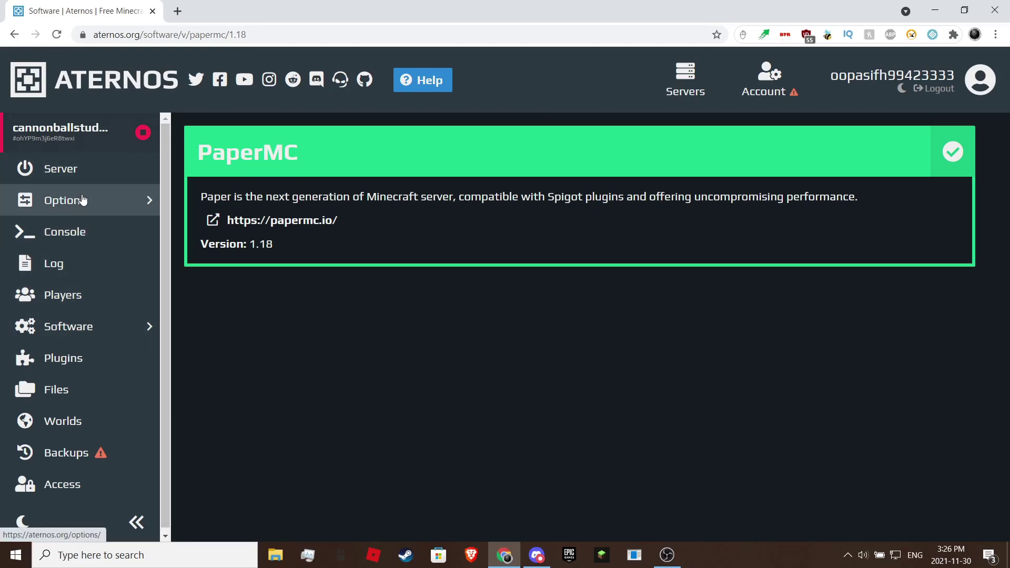
click(65, 201)
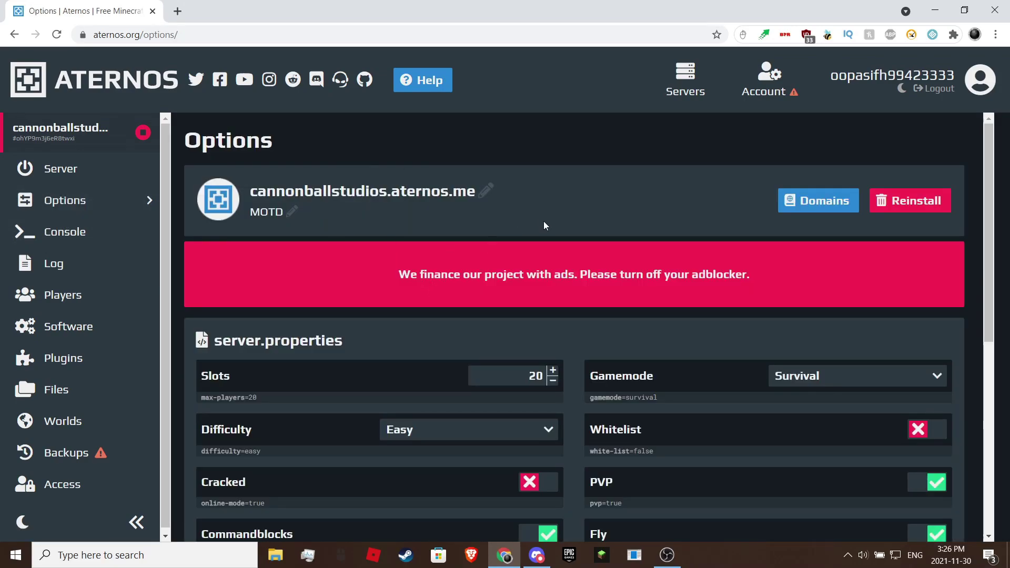
scroll(537, 205, down, 2)
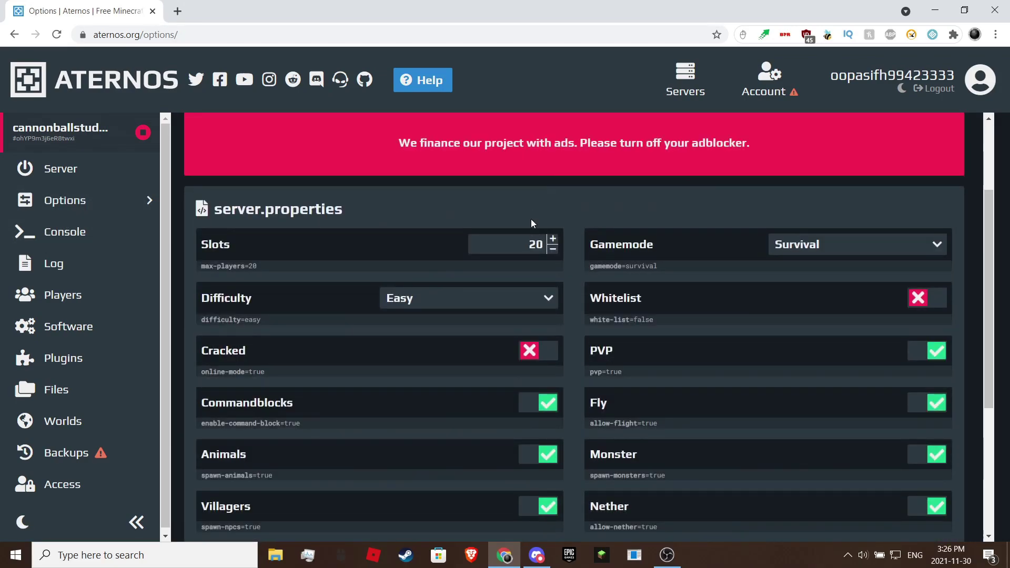
scroll(531, 223, up, 2)
scroll(552, 237, down, 1)
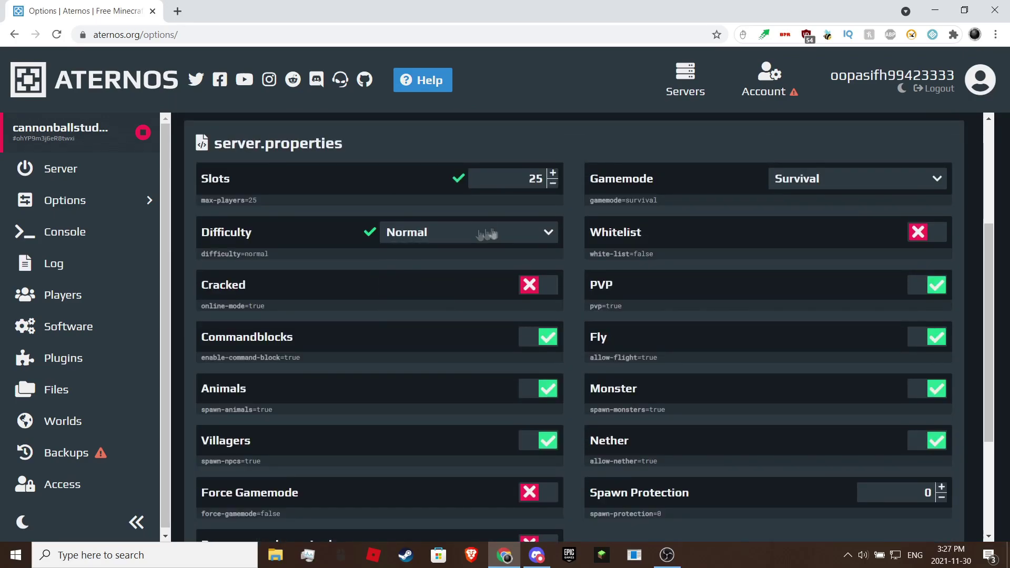
Step: Set 25 slots and Normal difficulty, leave cracked mode off, and review the Environment choices
click(527, 285)
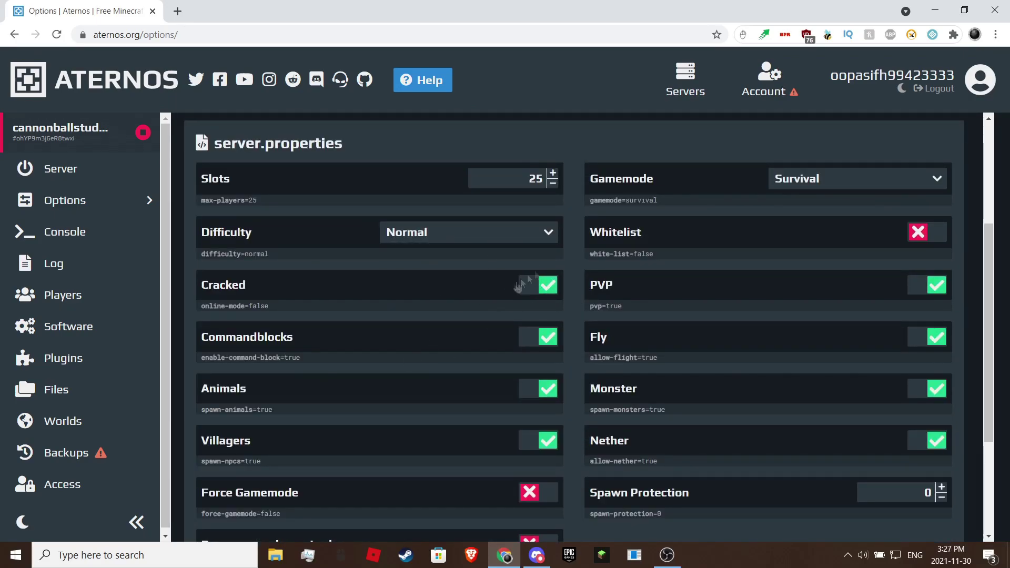
click(546, 291)
scroll(549, 217, down, 2)
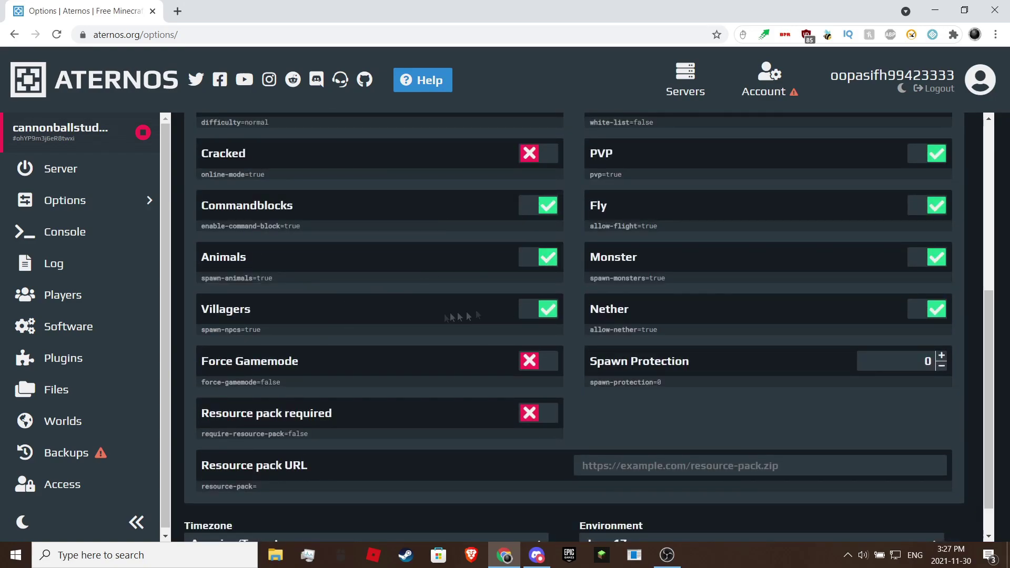
scroll(788, 355, up, 3)
scroll(741, 359, down, 1)
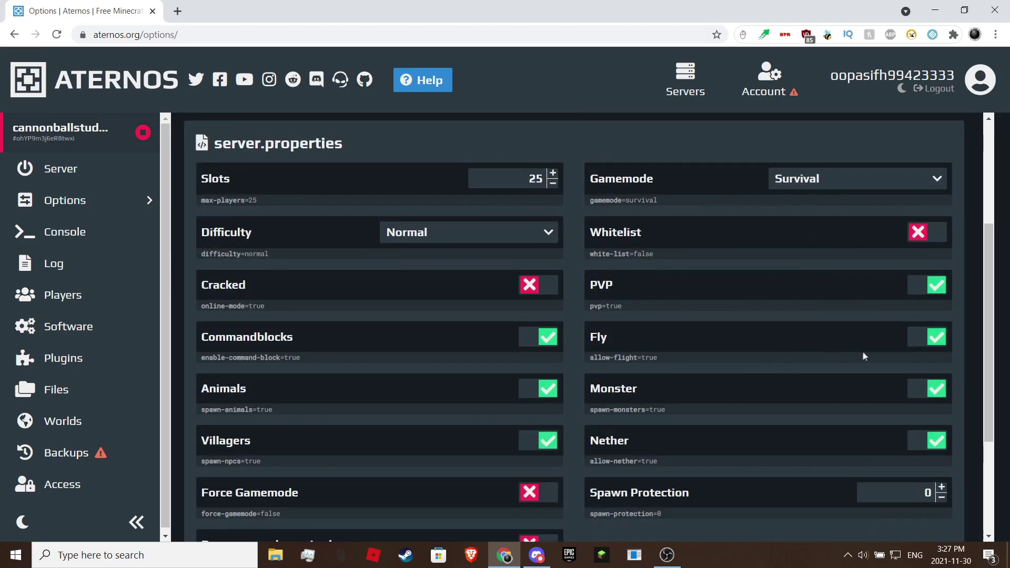
scroll(694, 364, down, 2)
scroll(693, 364, up, 3)
scroll(694, 364, down, 4)
click(761, 500)
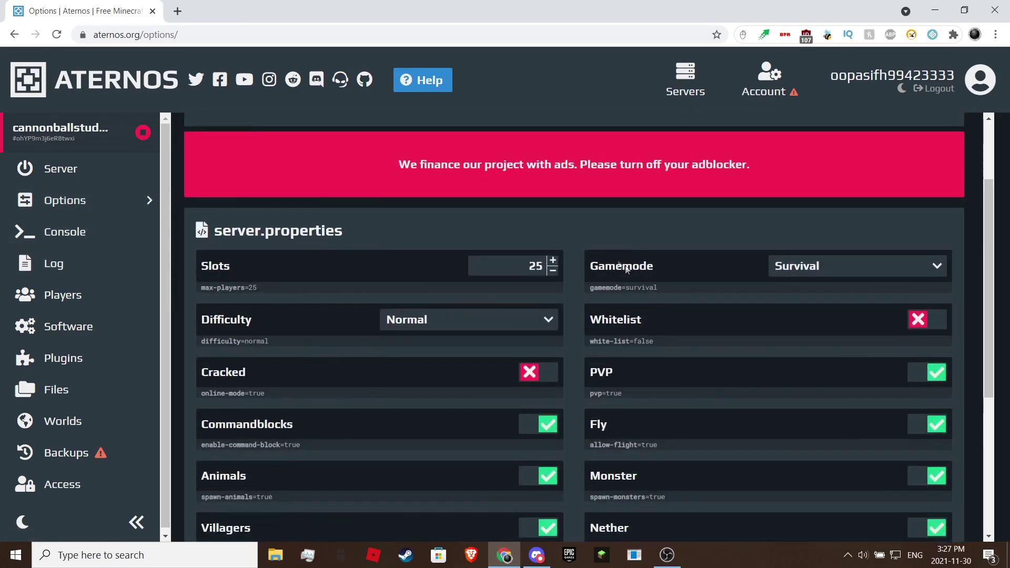
drag(484, 165, 163, 277)
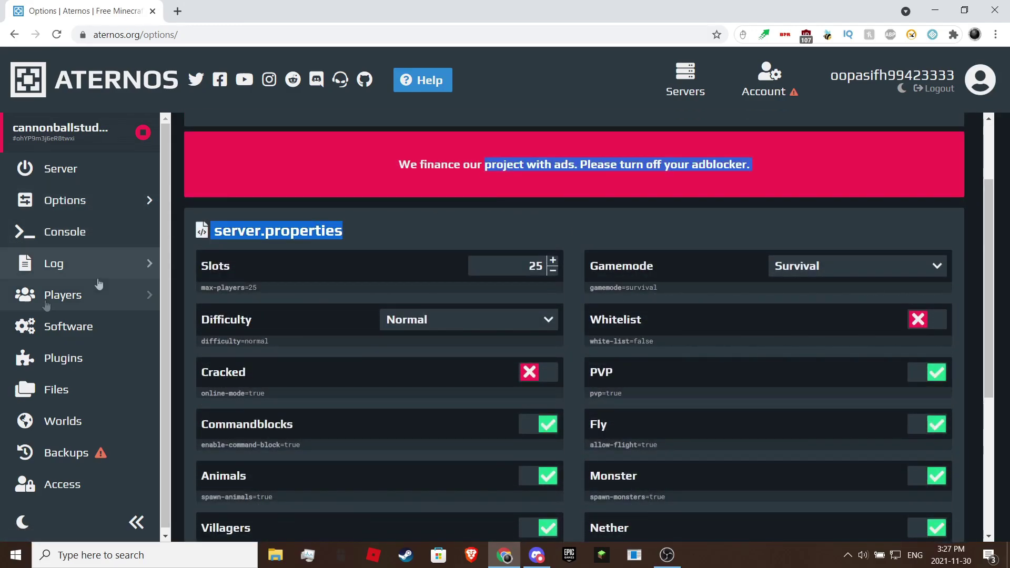
Step: In Files > Worlds, rename the world to generate from 'world' to 'CoolWorld'
click(31, 383)
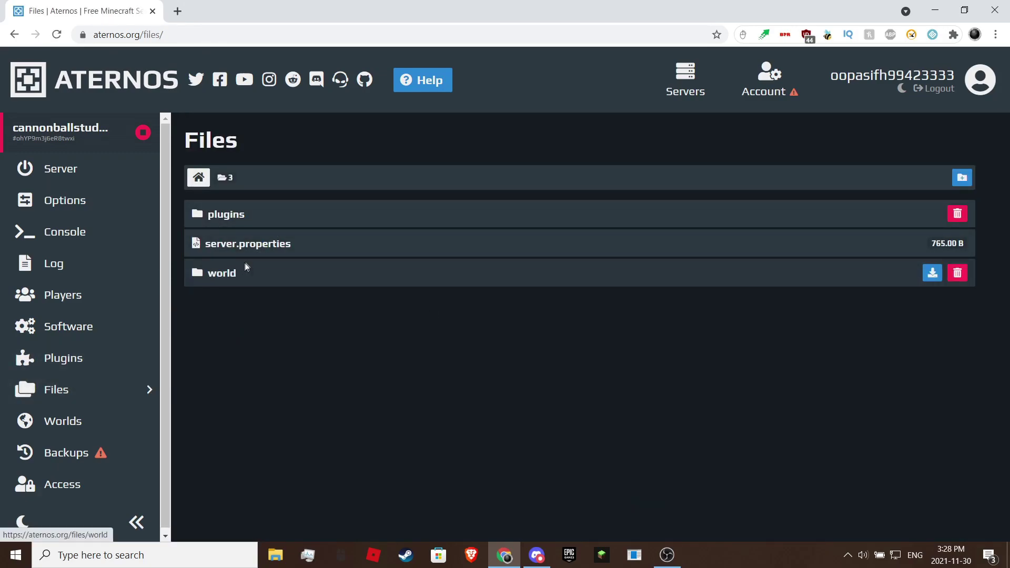
click(73, 422)
click(941, 237)
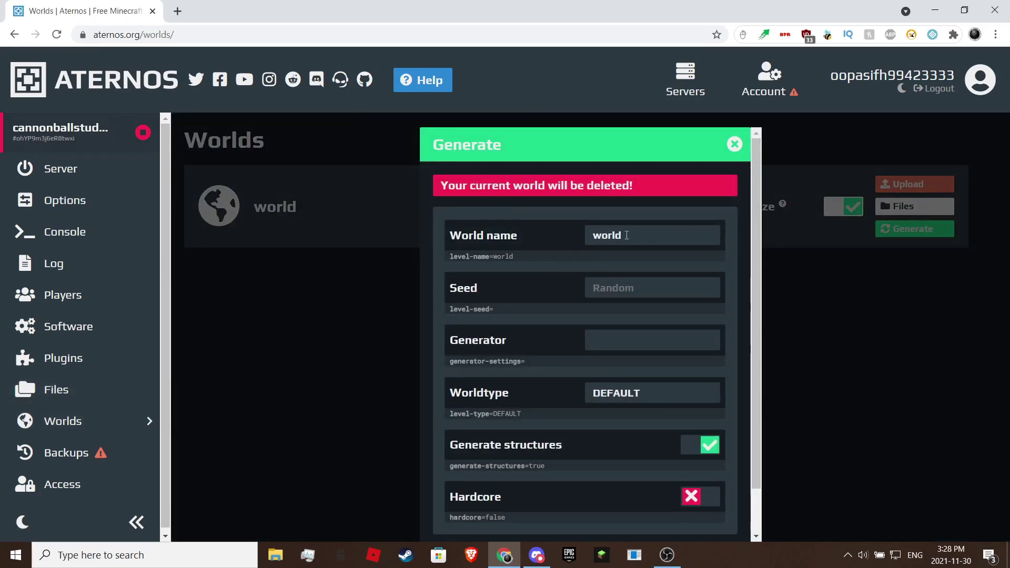
triple_click(578, 241)
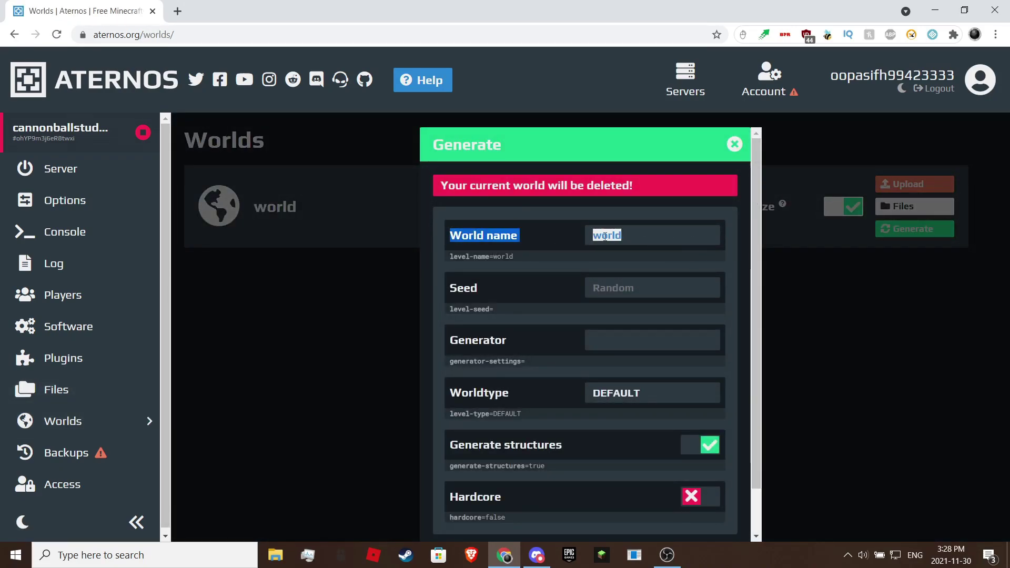
double_click(593, 234)
text(Cool)
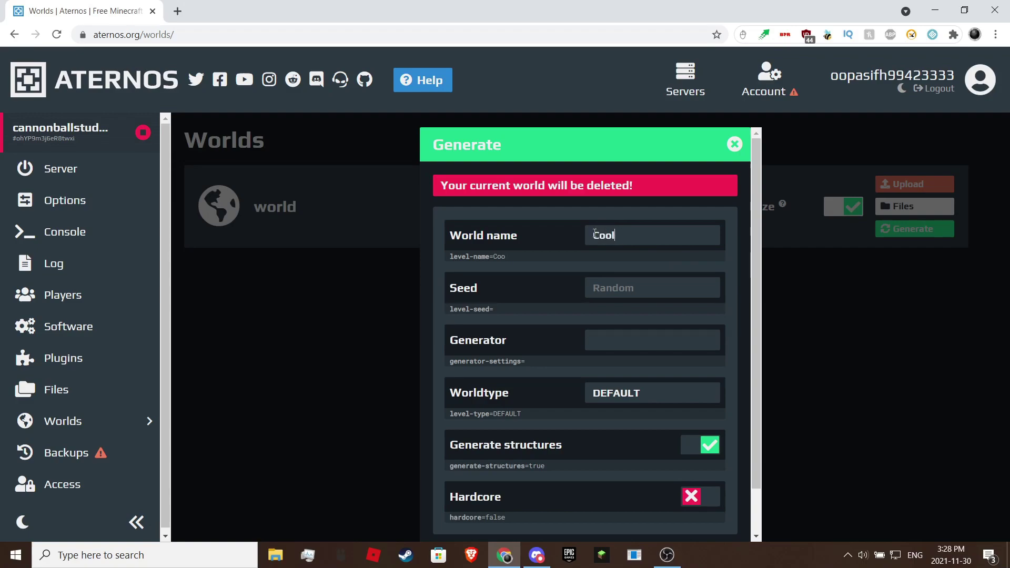
text(World)
scroll(573, 281, down, 1)
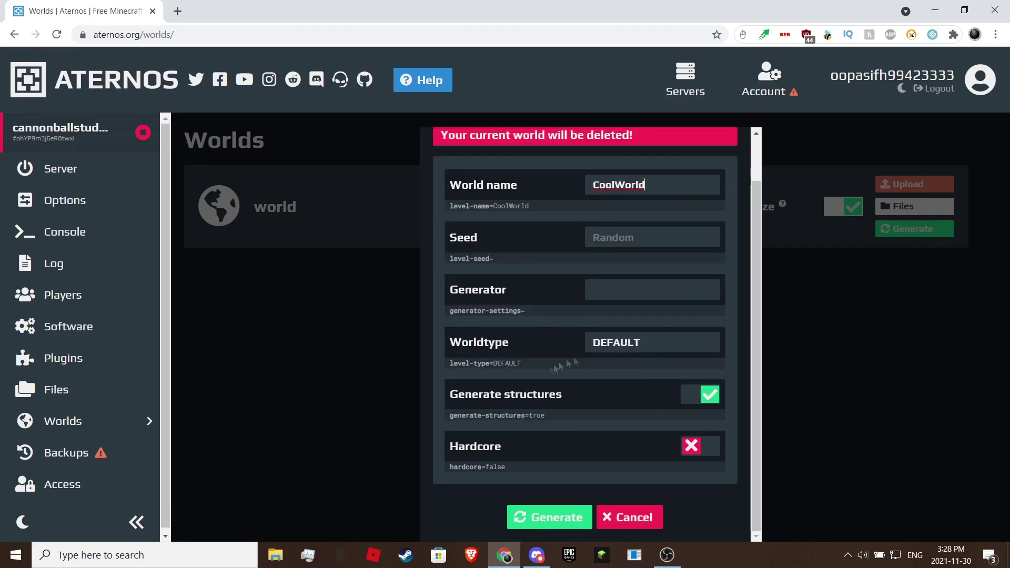
click(552, 517)
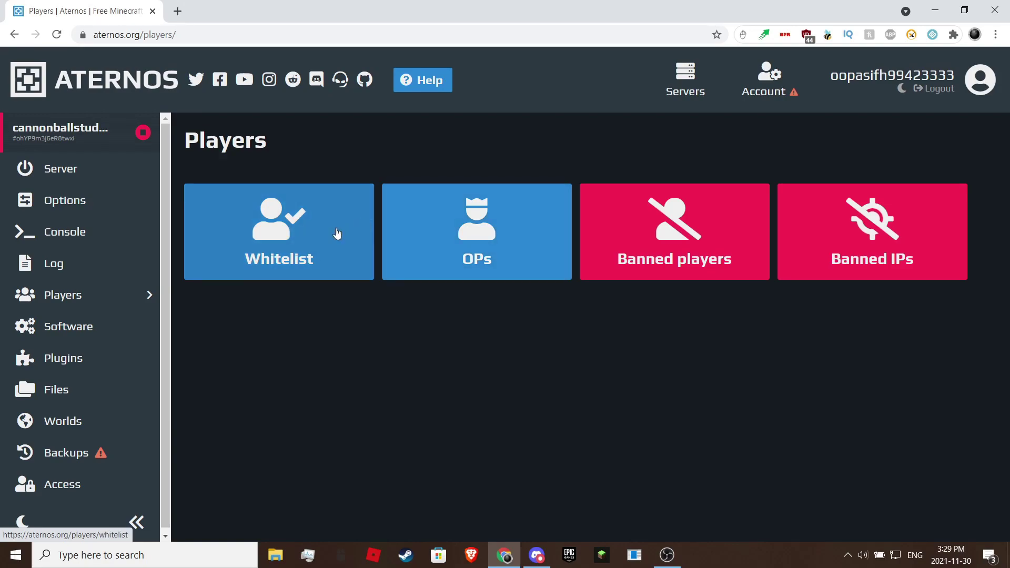
text(oopsi9)
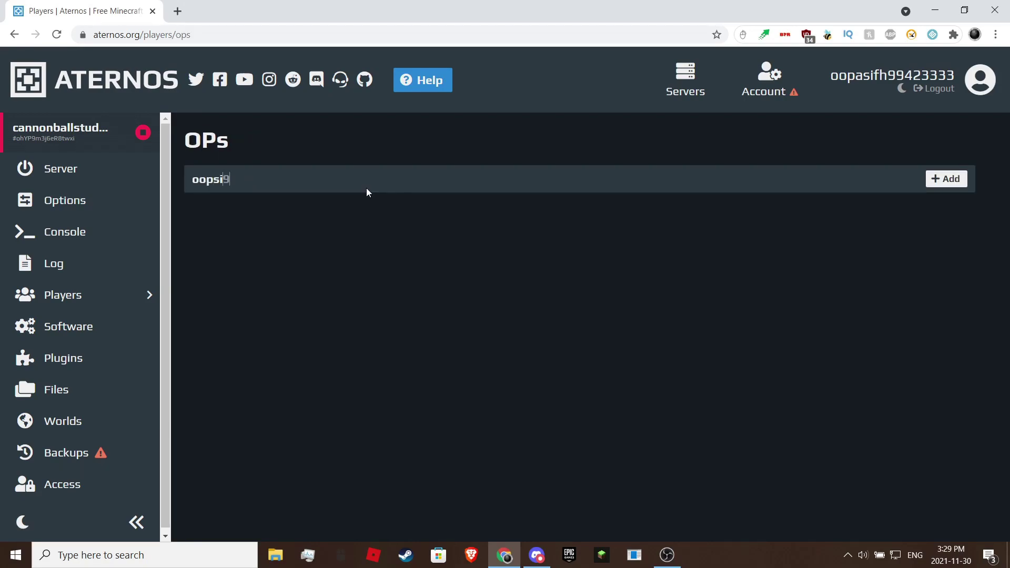
text(943)
Step: Add the player to the OPs list and view the suggest-a-plugin page
click(947, 179)
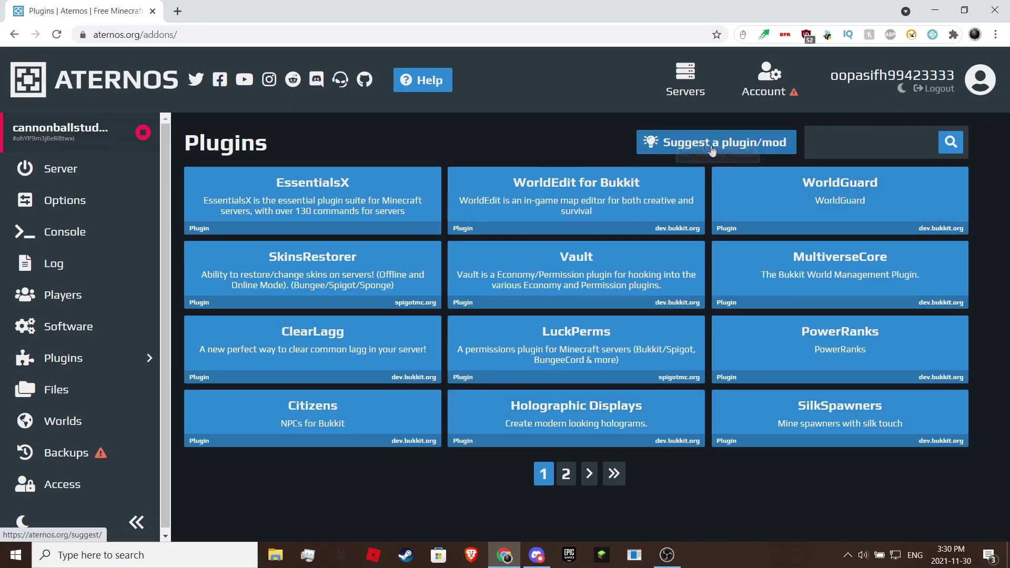
click(654, 142)
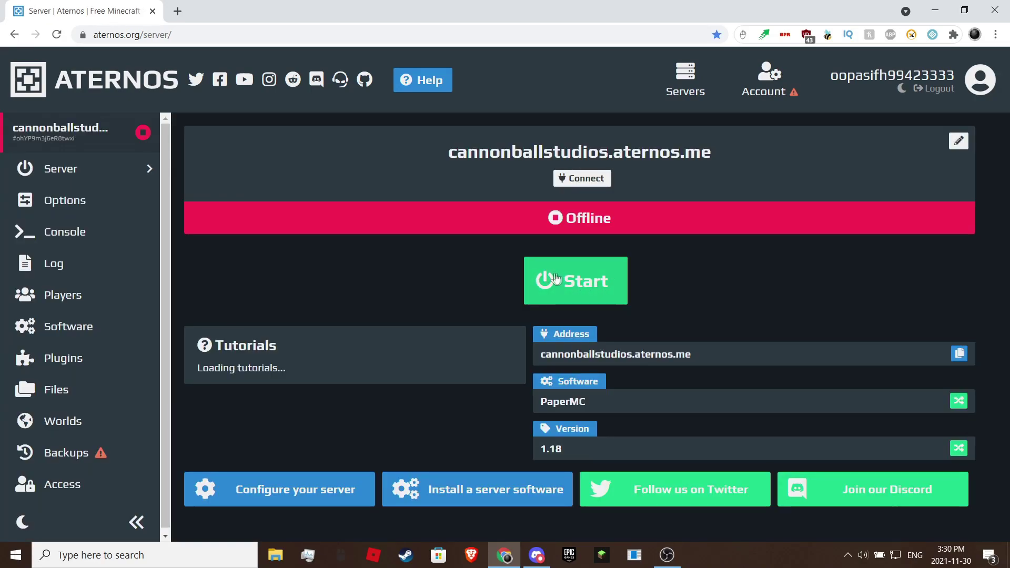
Step: Start the server, accepting the Mojang EULA
click(588, 278)
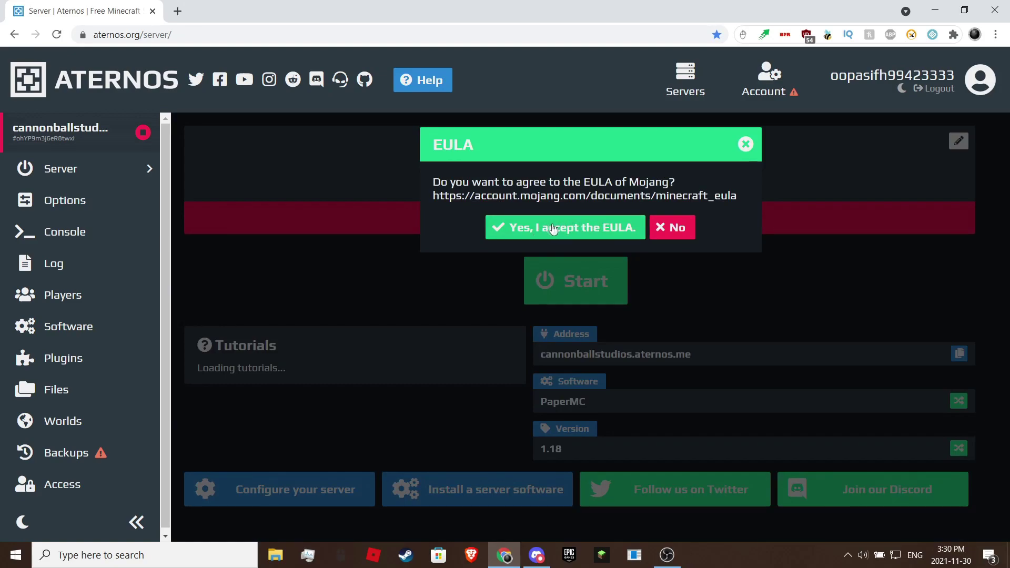
click(552, 228)
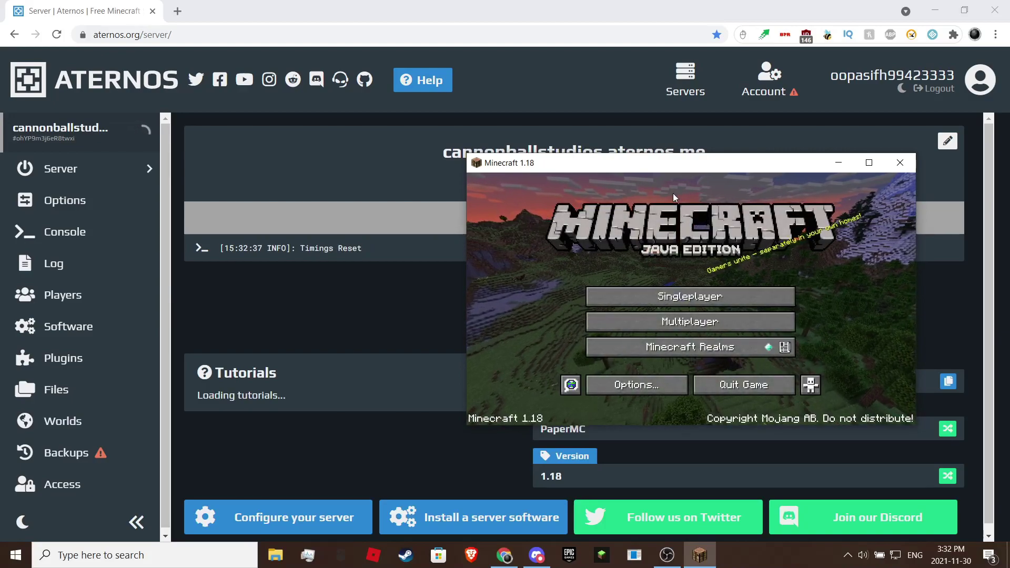
mouse_move(591, 169)
mouse_down()
mouse_move(639, 177)
mouse_move(27, 240)
mouse_move(57, 218)
mouse_up()
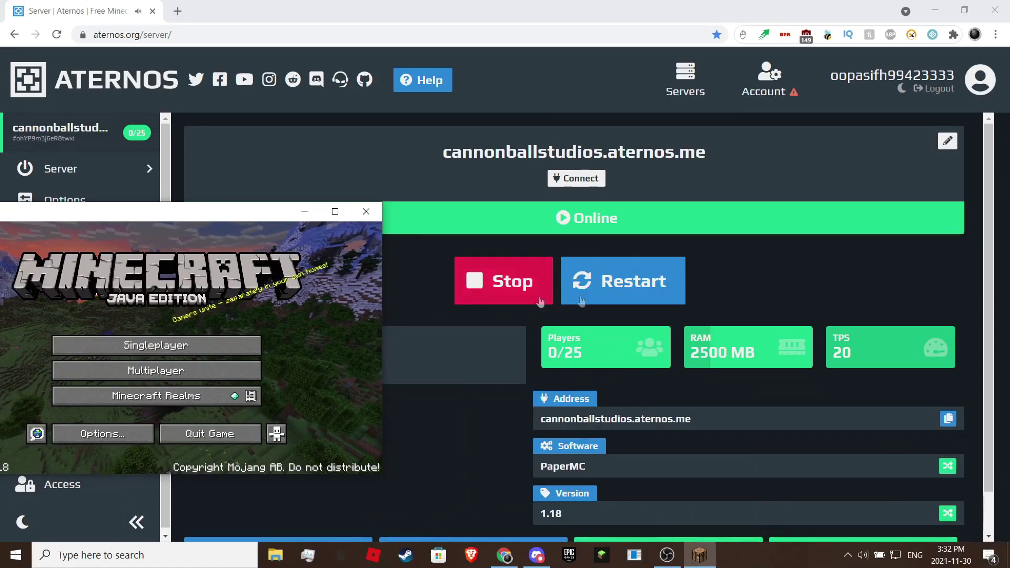
Step: Copy the server's connection address and bring Minecraft to the front
click(572, 183)
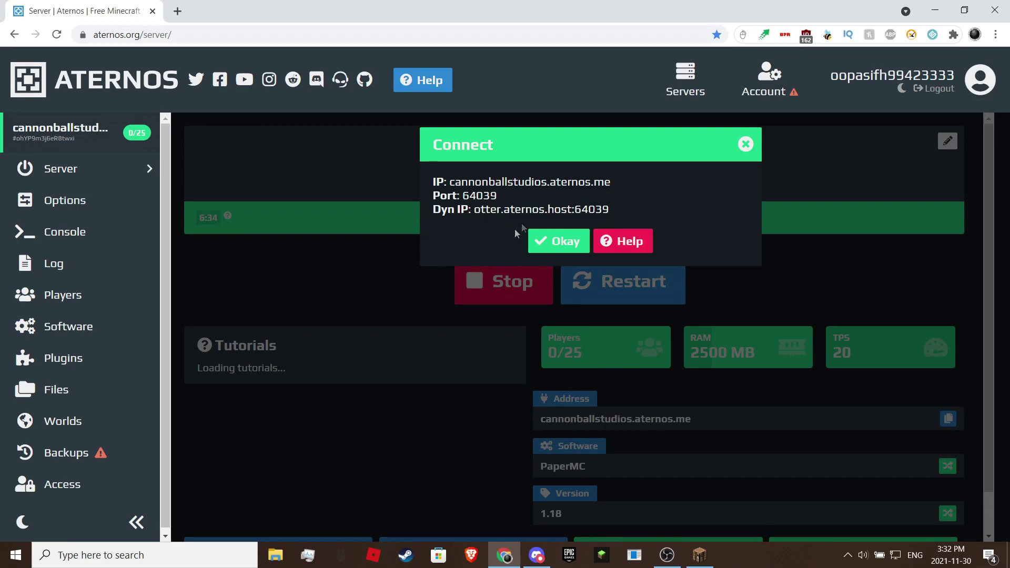
drag(473, 209, 740, 212)
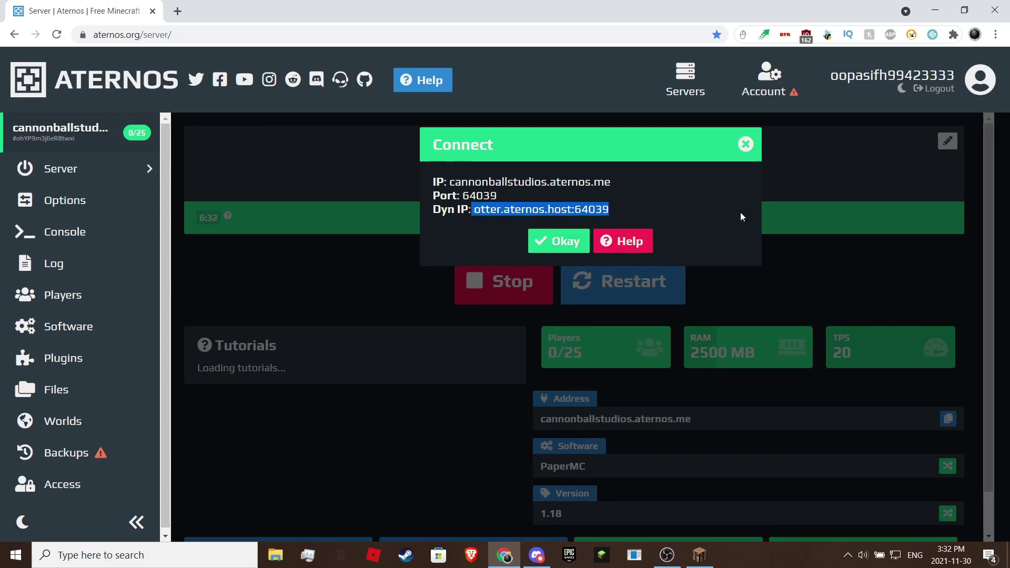
click(741, 212)
click(549, 246)
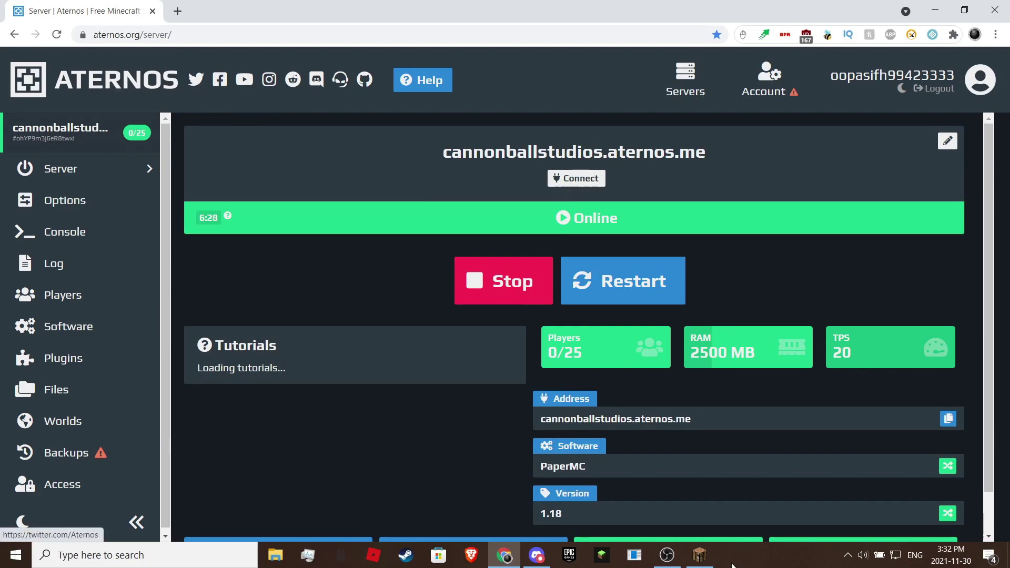
click(699, 555)
scroll(587, 380, down, 2)
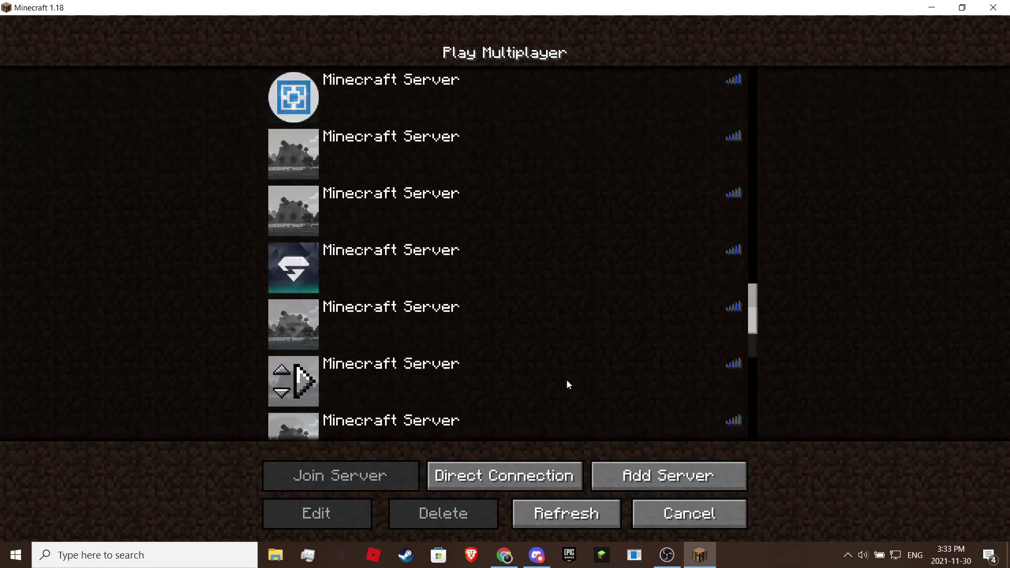
scroll(567, 379, down, 3)
Step: Add a multiplayer server entry with the pasted Aternos address
click(636, 476)
click(457, 190)
key(ctrl+v)
click(487, 347)
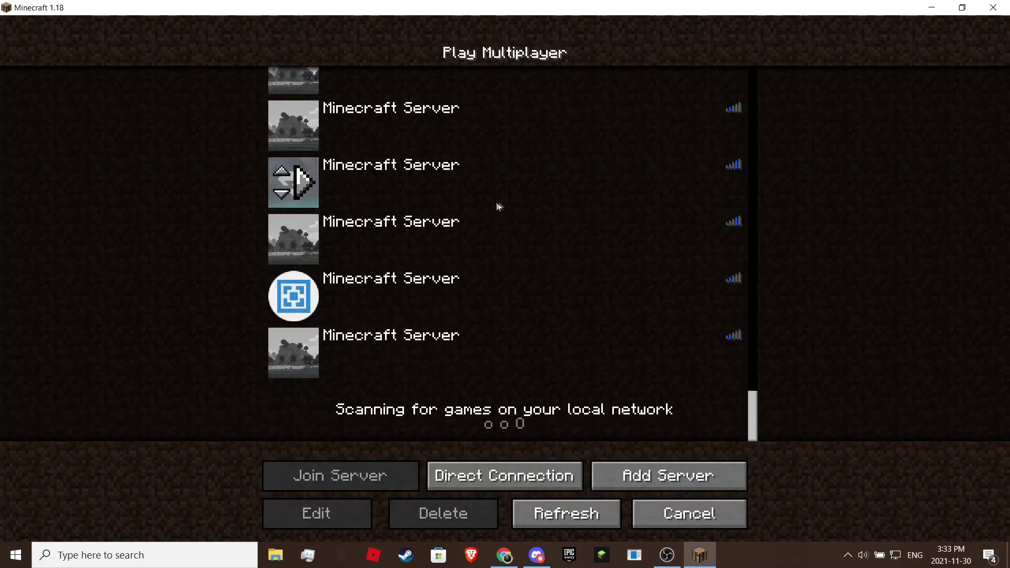
Step: Join the Aternos server, break a dead bush, and save the entry in the second game
double_click(308, 373)
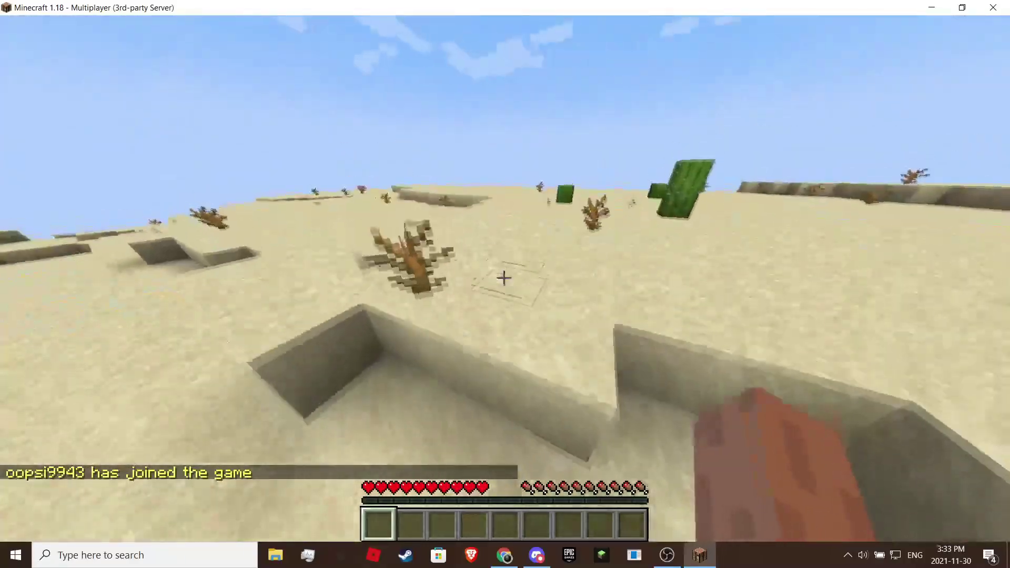
click(504, 277)
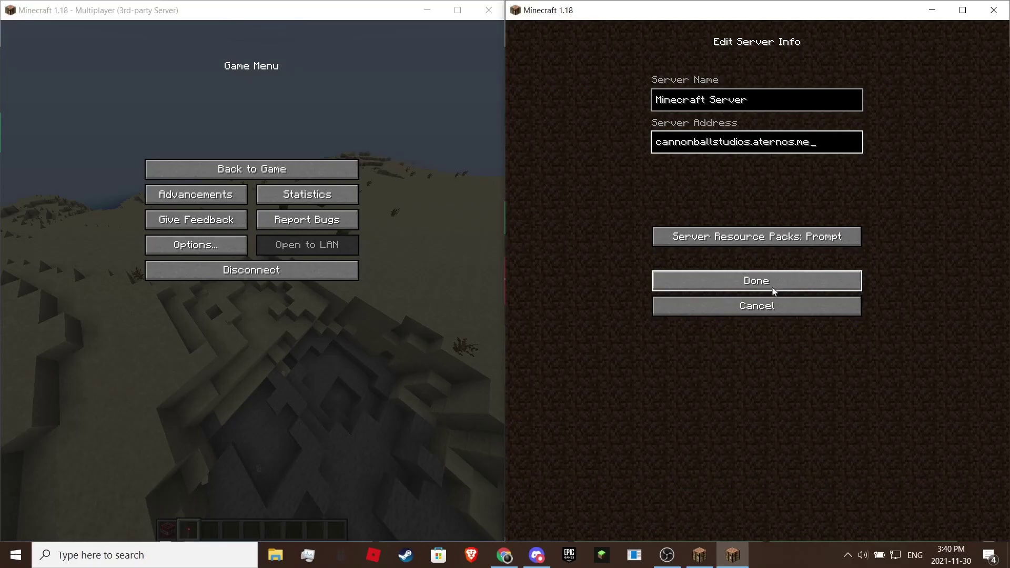
click(773, 290)
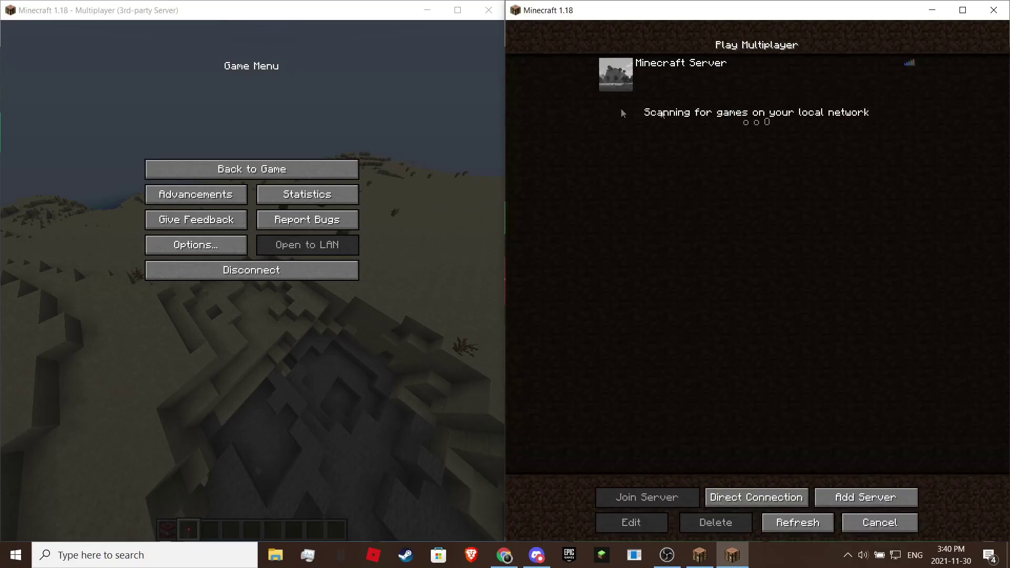
Step: Connect the second game to the server while walking and pausing the first player
click(252, 169)
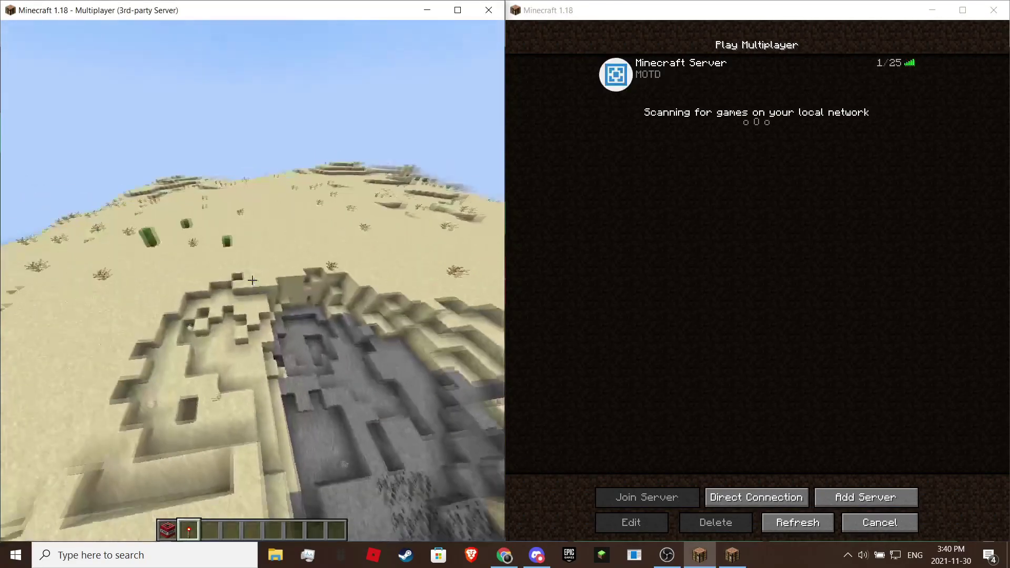
key(Escape)
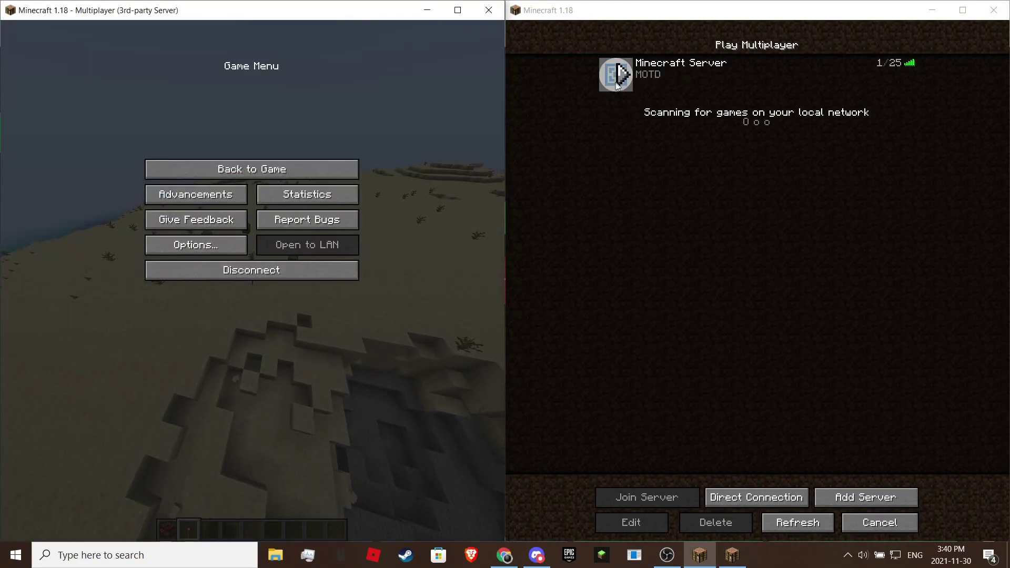
click(617, 79)
click(270, 172)
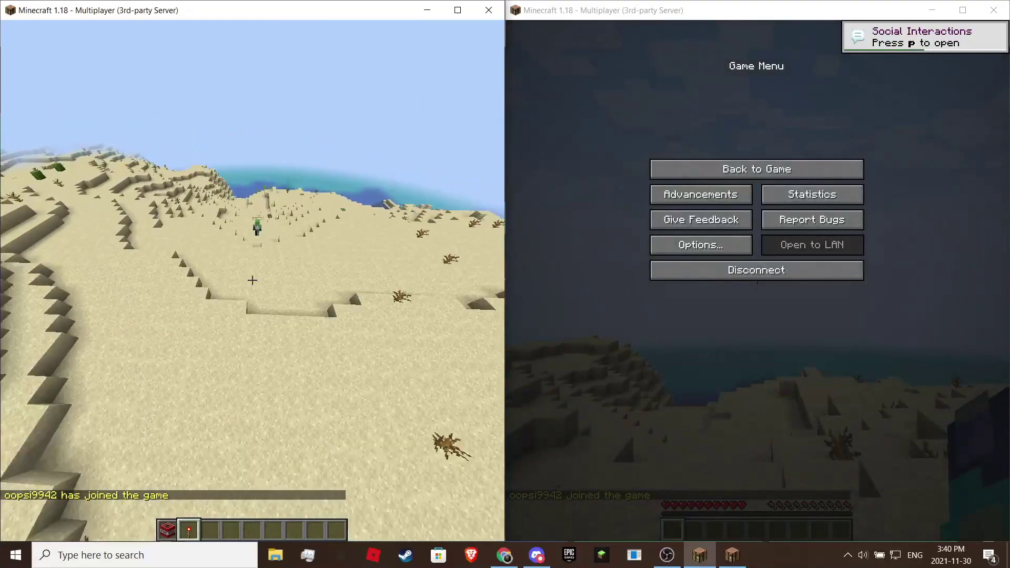
key(w)
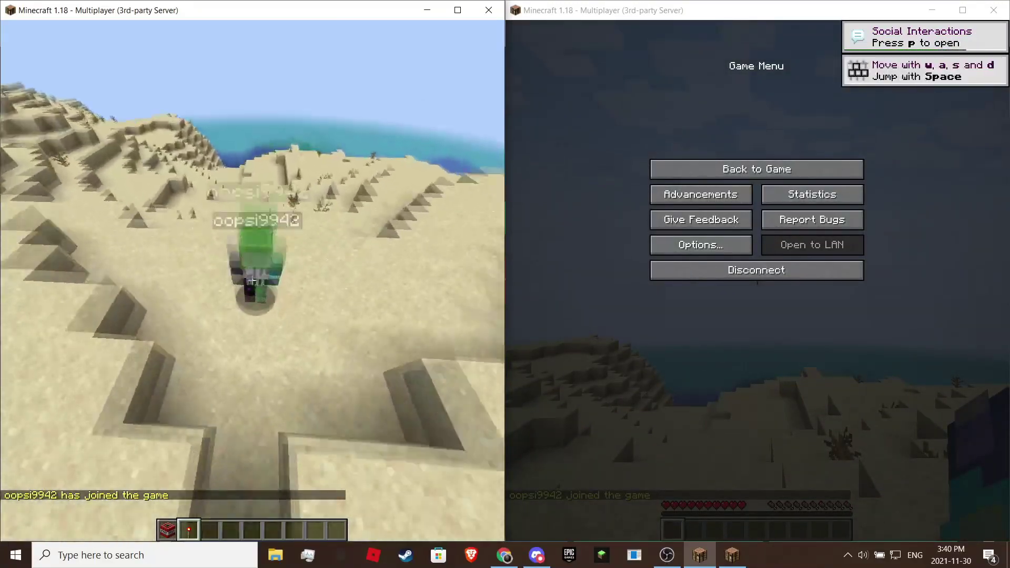
key(Escape)
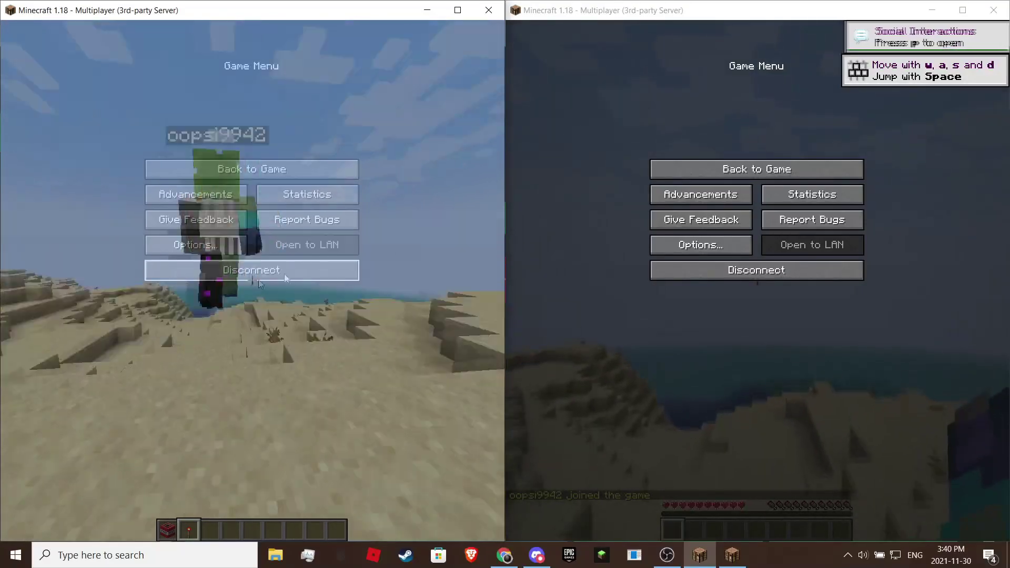
Step: Walk the second player up to the first, briefly open Options, then step back
click(757, 169)
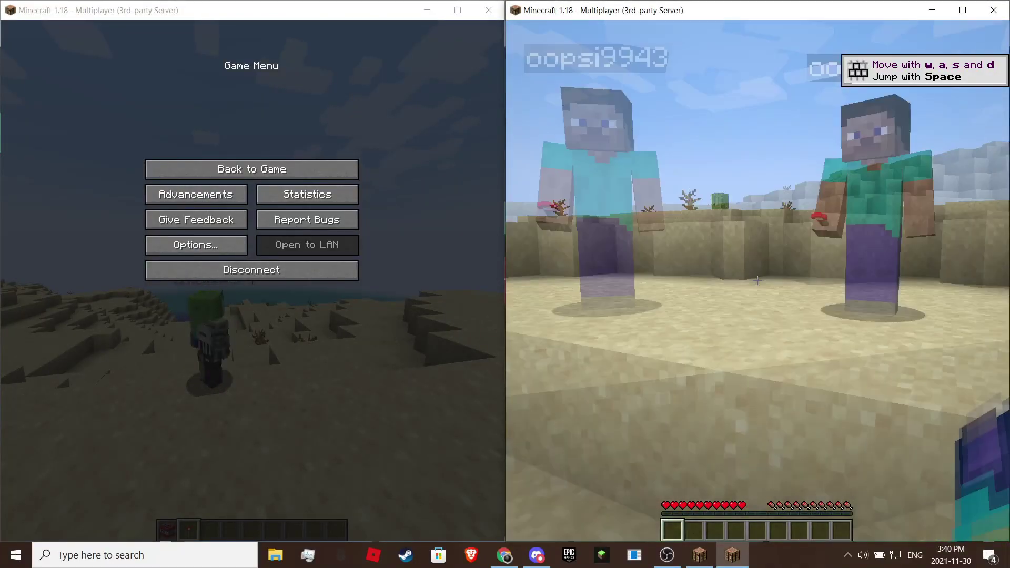
key(w)
key(s)
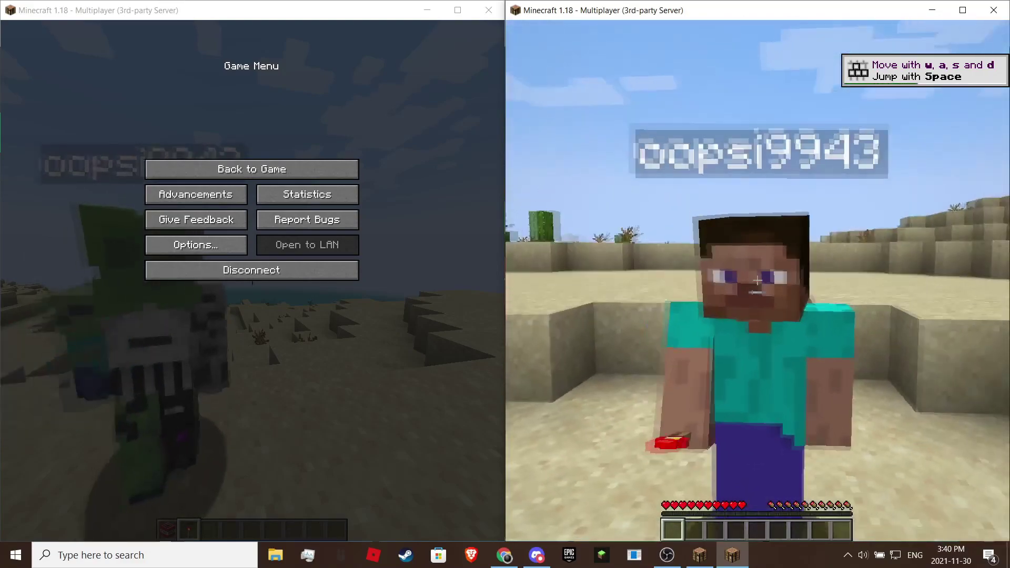
key(Escape)
click(700, 245)
key(Escape)
key(Escape)
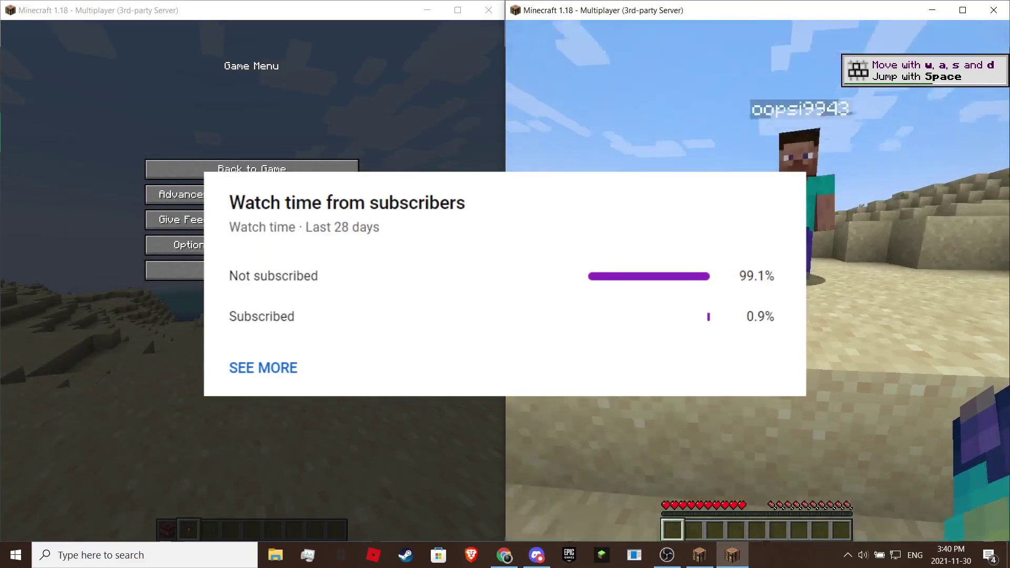
key(s)
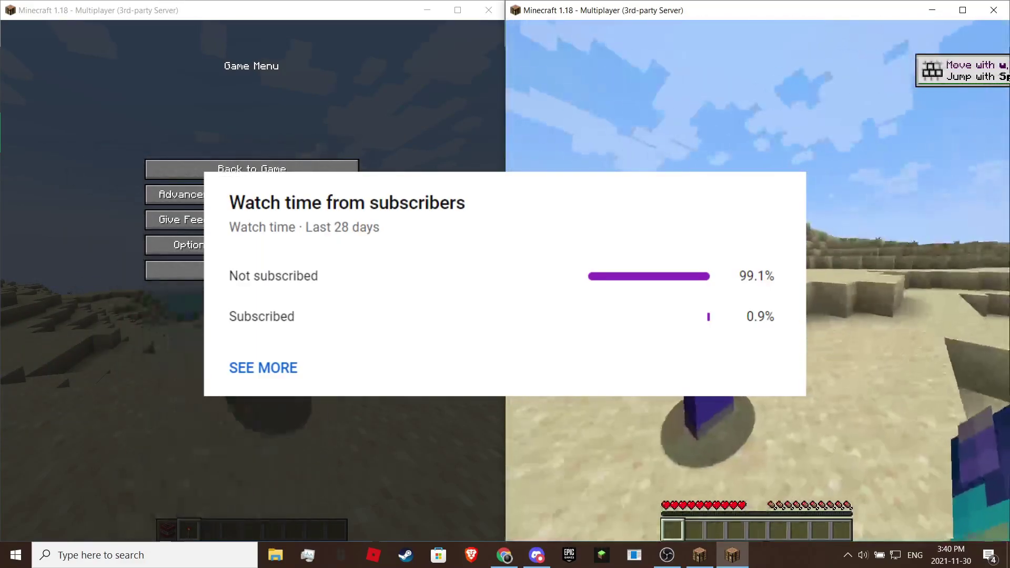